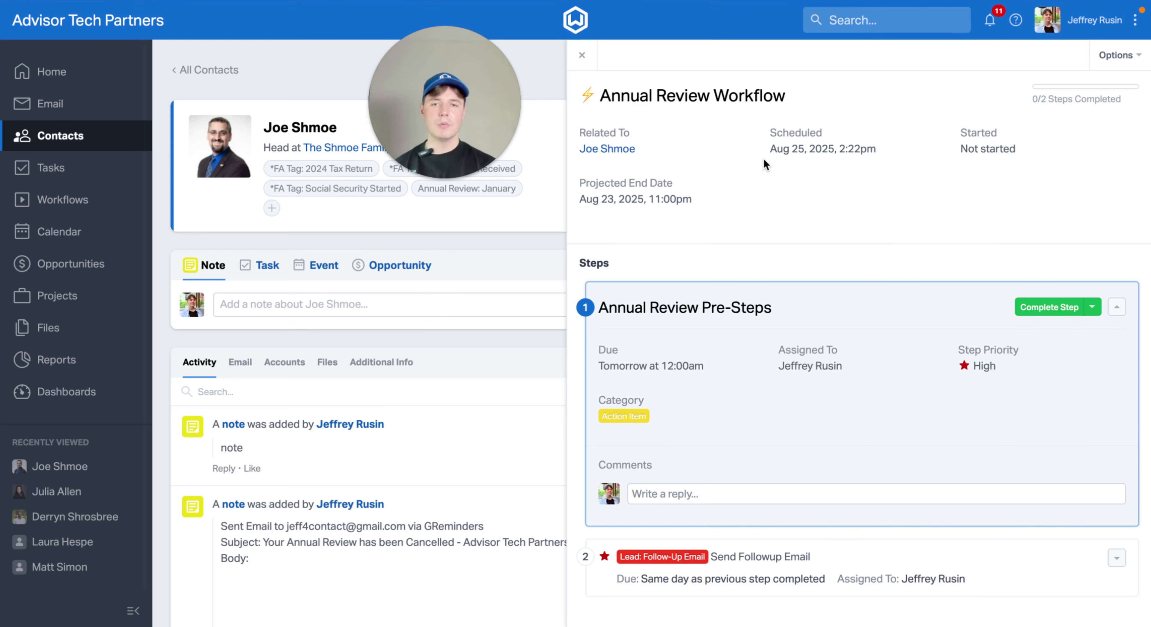
- Complete the Annual Review Pre-Steps step in the contact's Annual Review Workflow
{"action": "left_click", "coordinate": [1056, 307]}
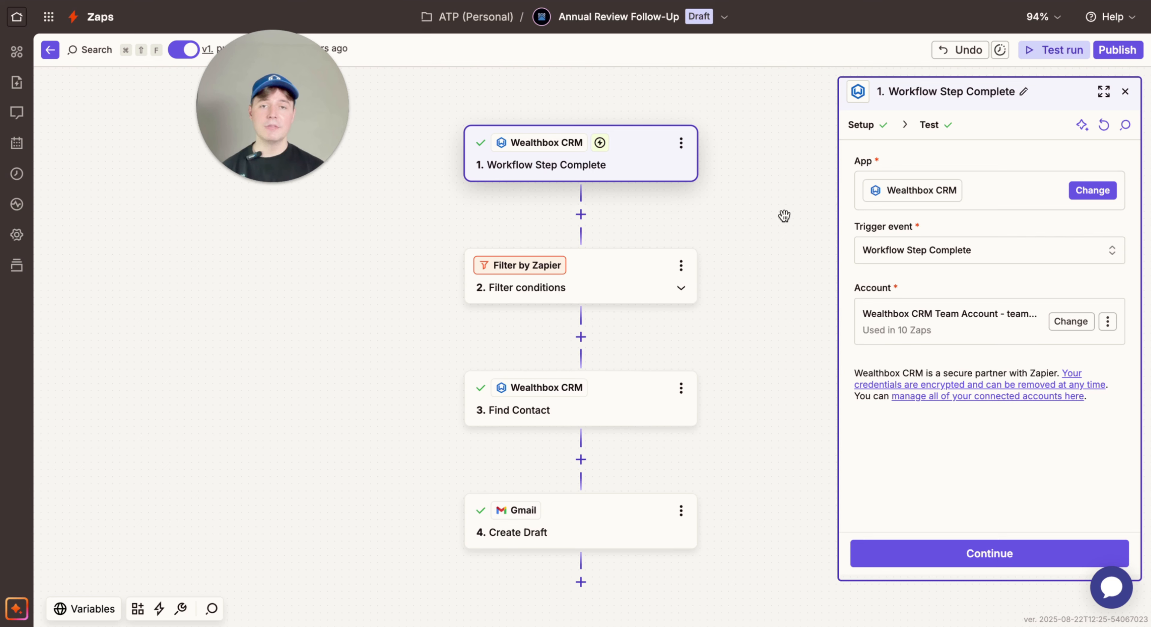
- Switch to the Annual Review Follow-Up Zap in Zapier and compare its filter rule with the second workflow step's name in Wealthbox
{"action": "left_click", "coordinate": [640, 287]}
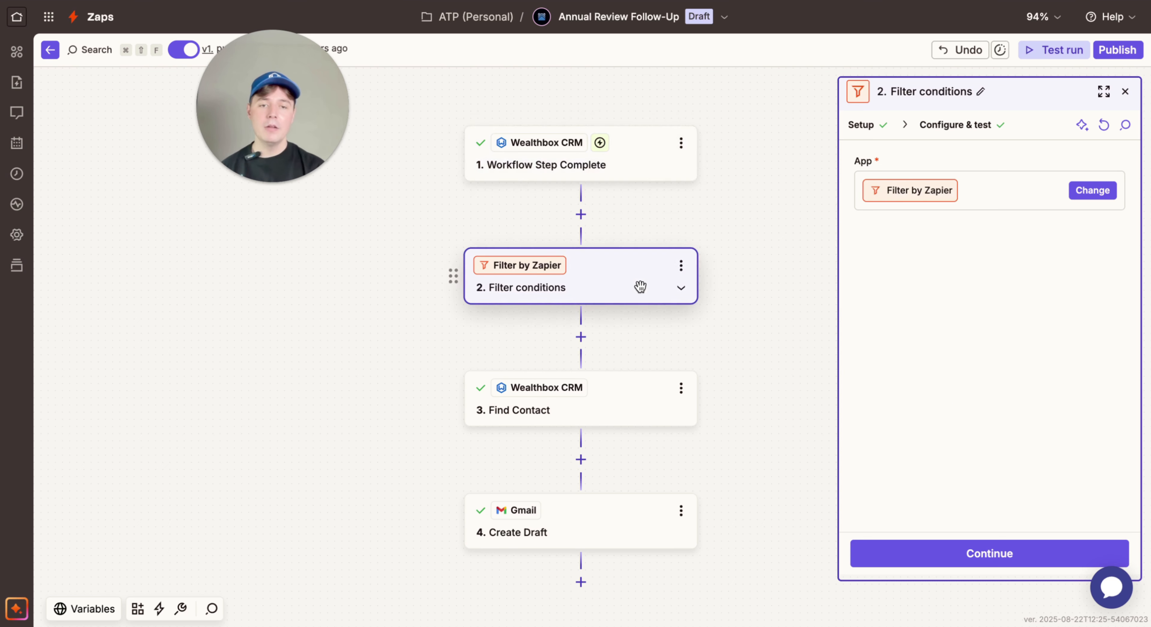
{"action": "left_click", "coordinate": [966, 125]}
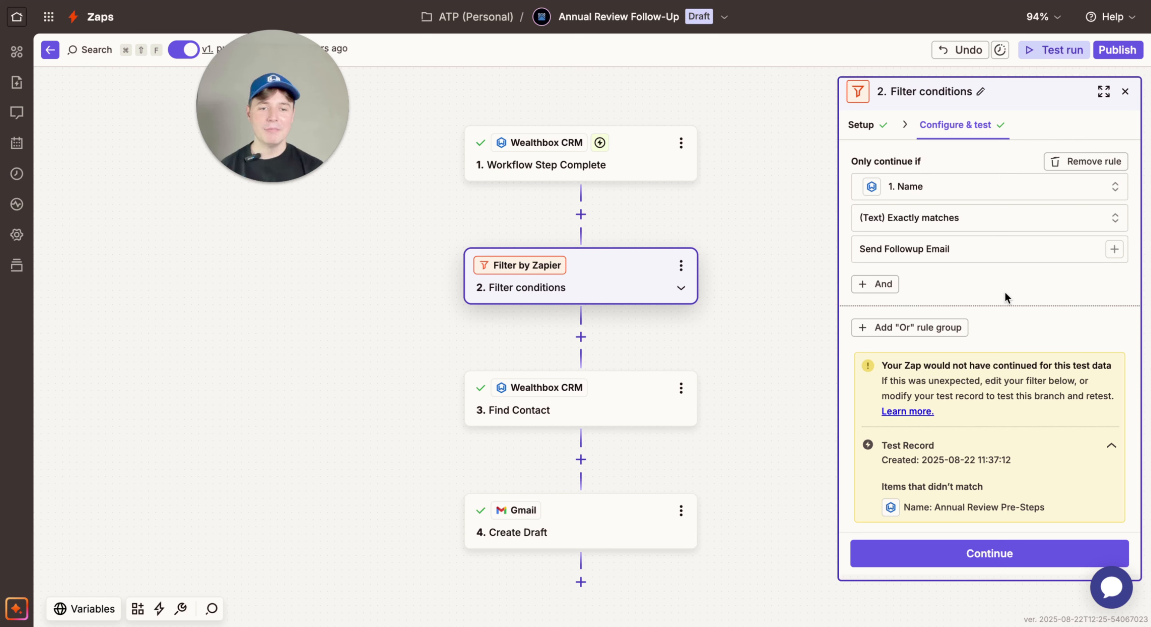
{"action": "left_click_drag", "start_coordinate": [967, 250], "coordinate": [841, 253]}
{"action": "left_click", "coordinate": [797, 254]}
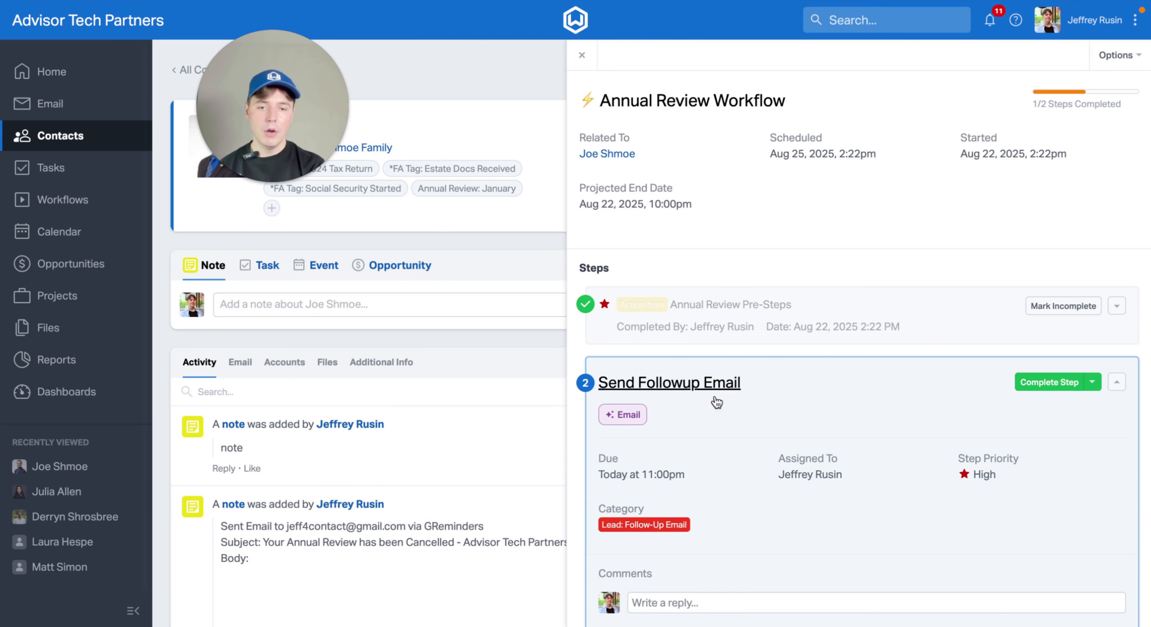
{"action": "scroll", "coordinate": [717, 402], "scroll_direction": "down", "scroll_amount": 1}
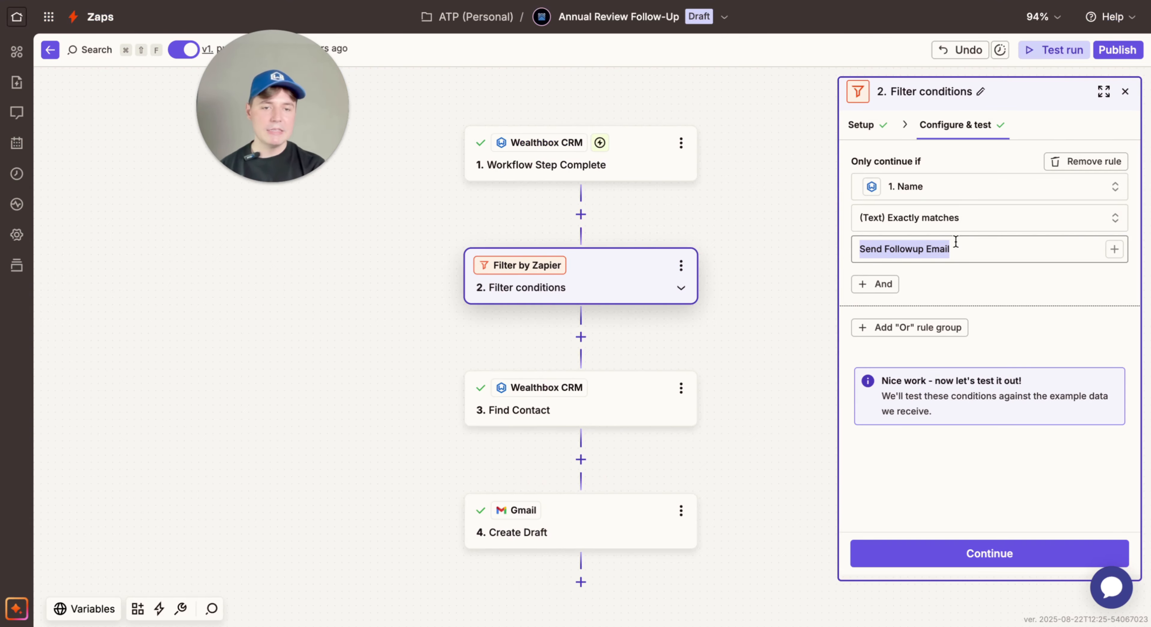
{"action": "left_click", "coordinate": [956, 241]}
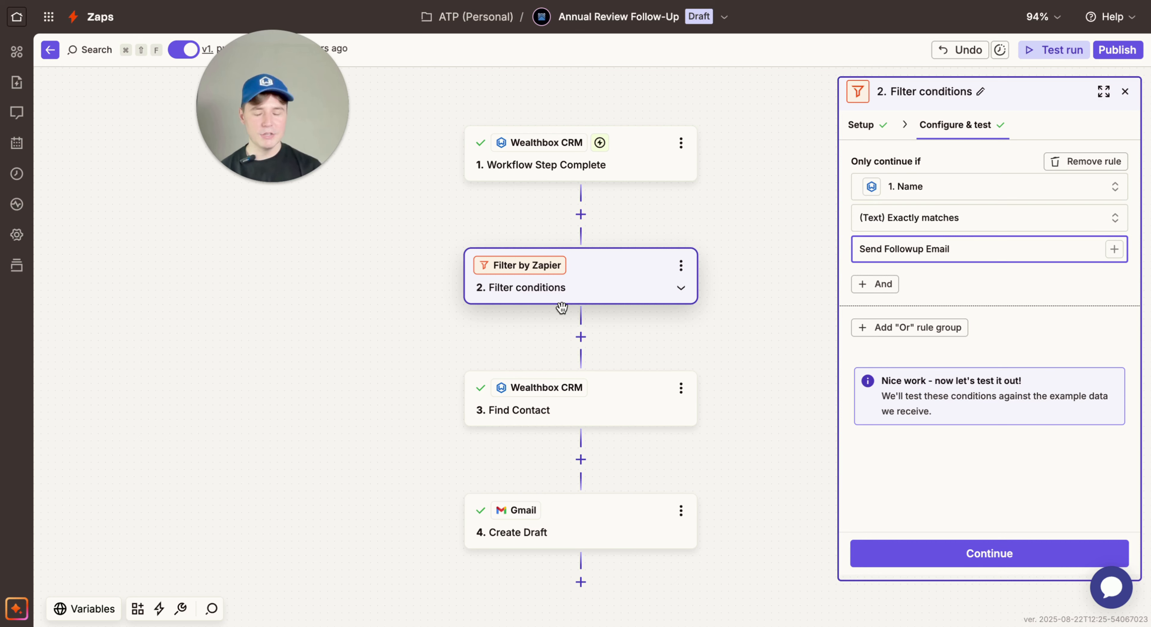
- Review the Find Contact step's ID mapping against the Workflow Step Complete trigger
{"action": "left_click", "coordinate": [572, 397]}
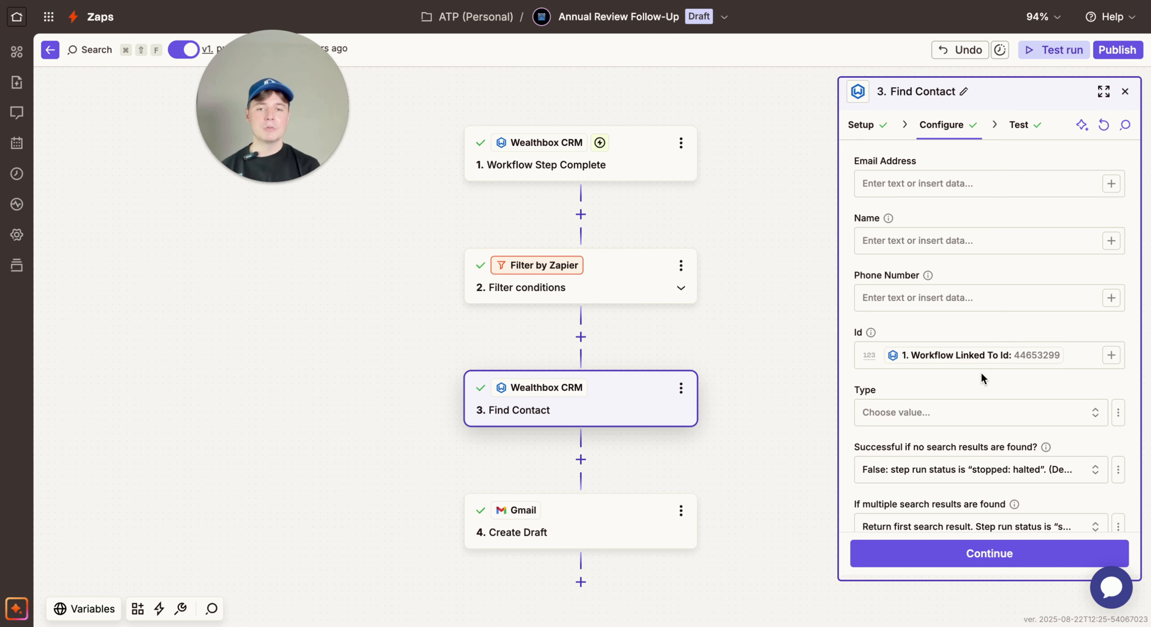
{"action": "left_click", "coordinate": [638, 167]}
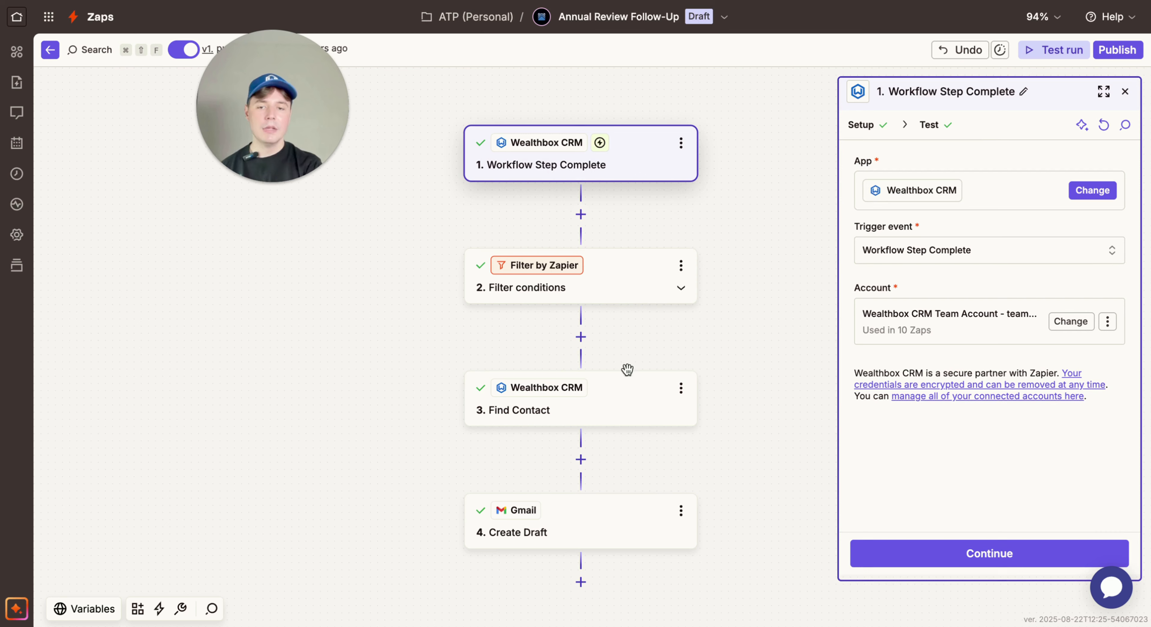
{"action": "left_click", "coordinate": [620, 392]}
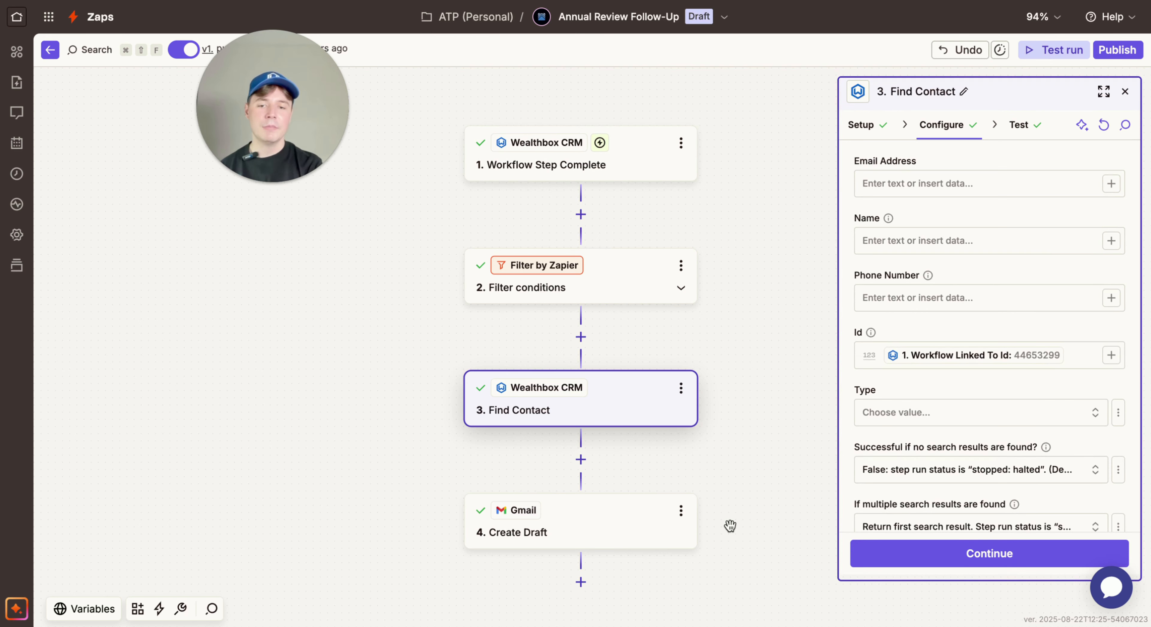
- Review the Gmail Create Draft configuration, including recipient, subject, sender, body type and HTML body
{"action": "scroll", "coordinate": [729, 527], "scroll_direction": "down", "scroll_amount": 2}
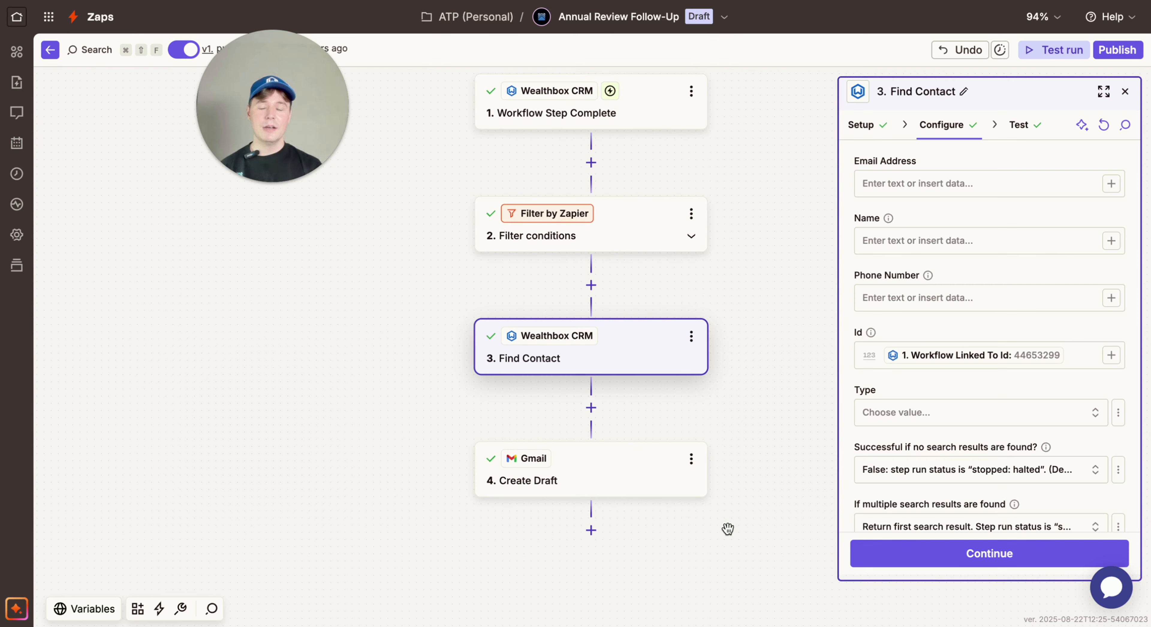
{"action": "left_click", "coordinate": [609, 454]}
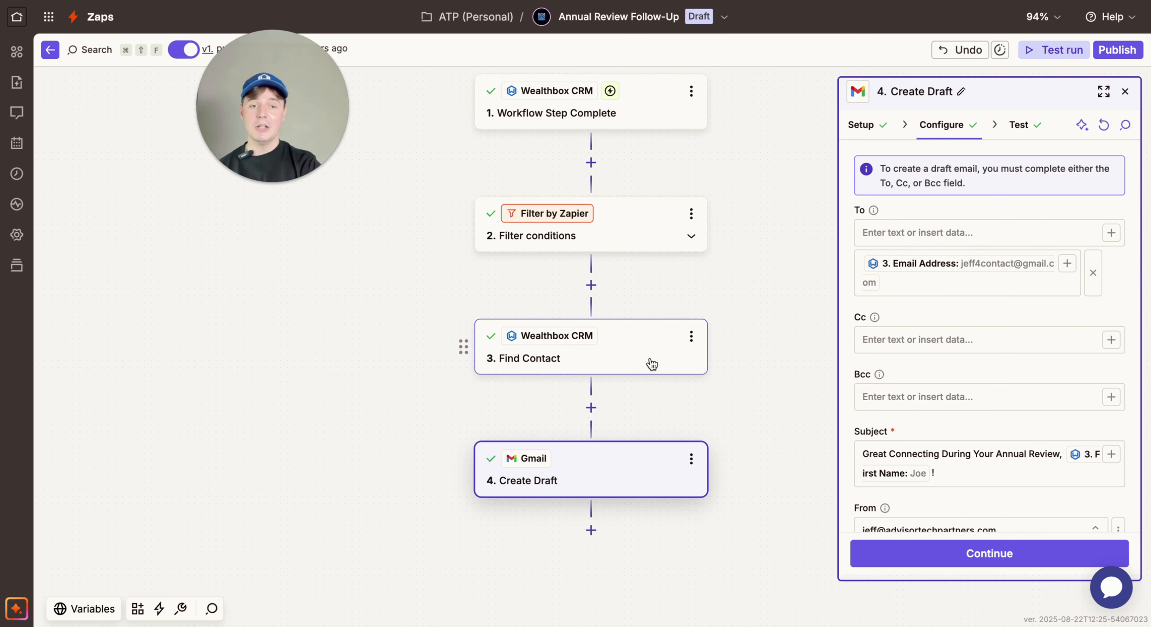
{"action": "scroll", "coordinate": [925, 331], "scroll_direction": "down", "scroll_amount": 3}
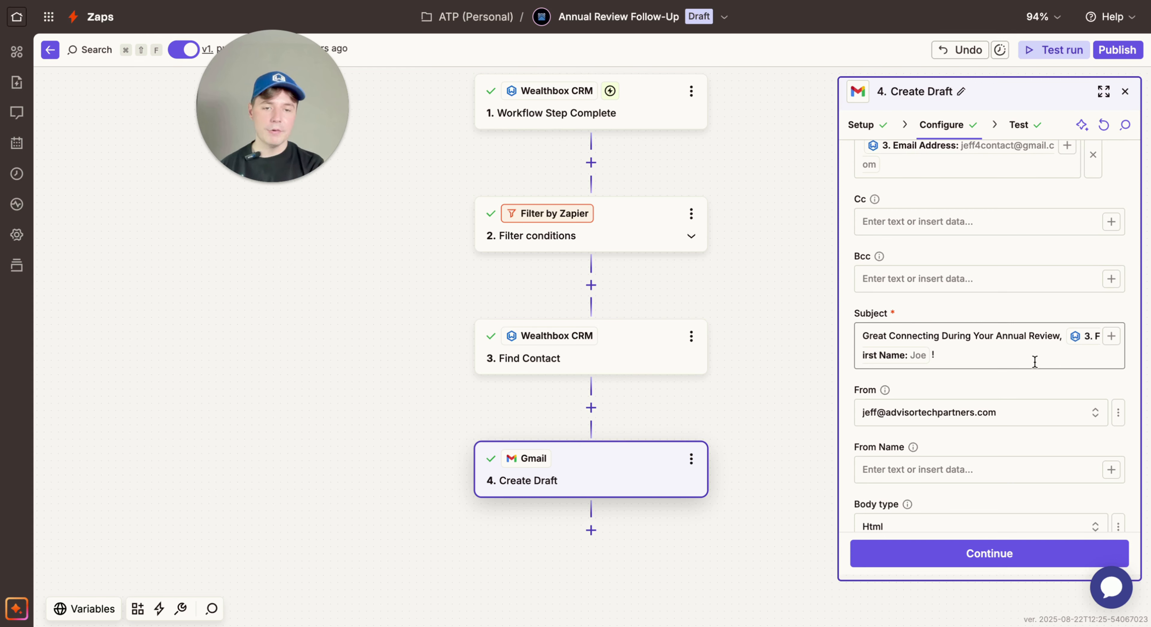
{"action": "scroll", "coordinate": [951, 360], "scroll_direction": "down", "scroll_amount": 2}
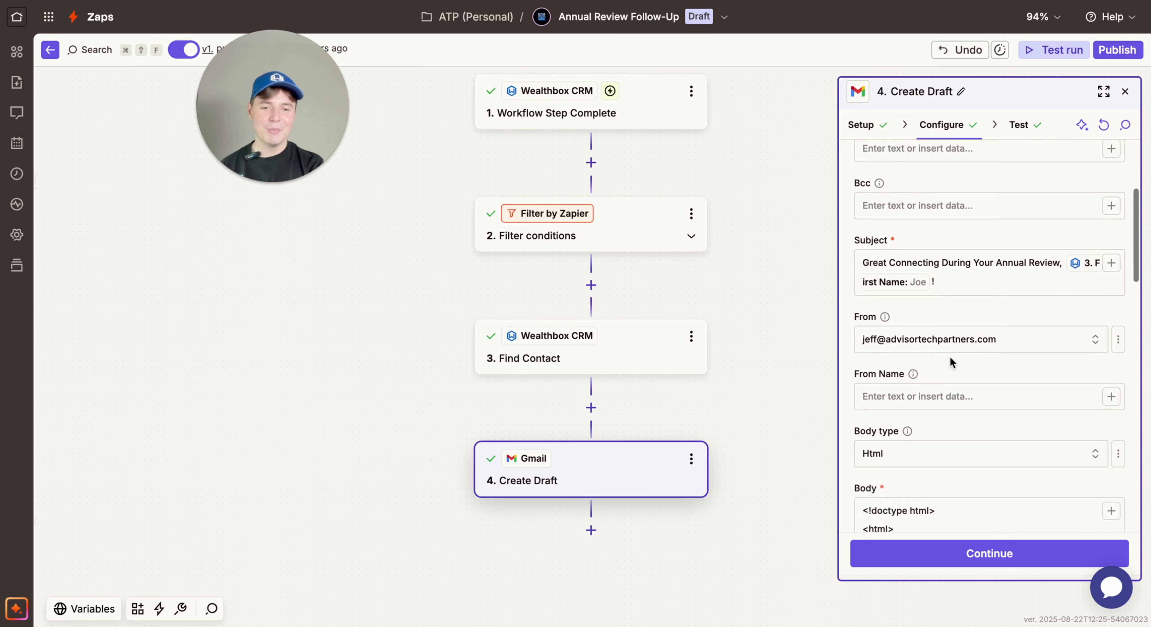
{"action": "scroll", "coordinate": [951, 360], "scroll_direction": "down", "scroll_amount": 2}
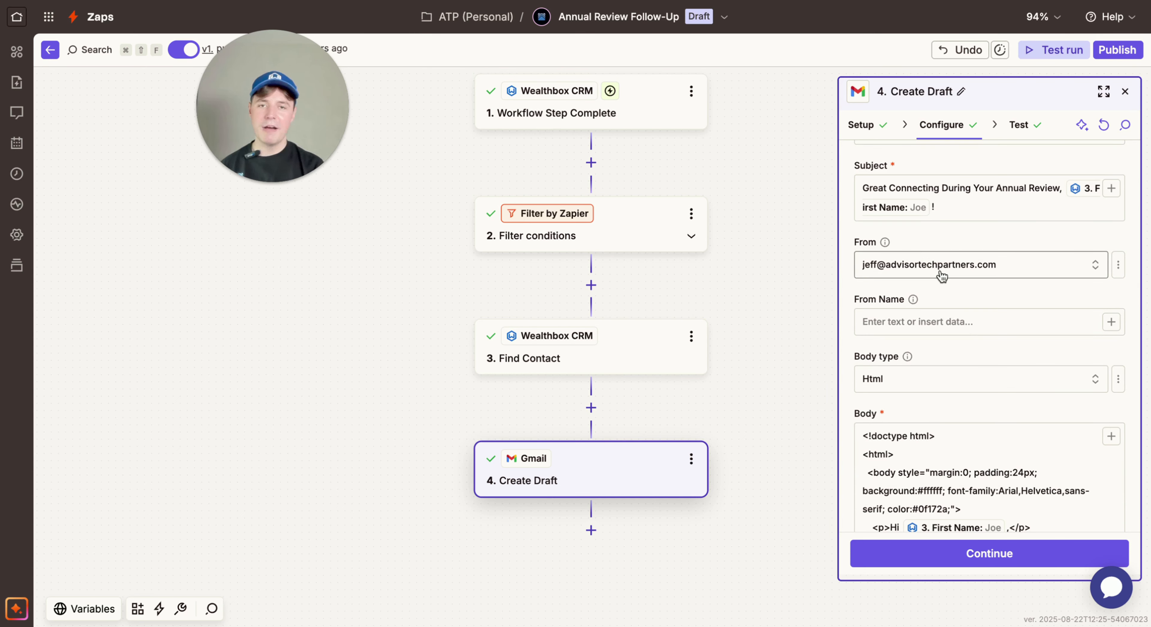
{"action": "scroll", "coordinate": [941, 274], "scroll_direction": "down", "scroll_amount": 4}
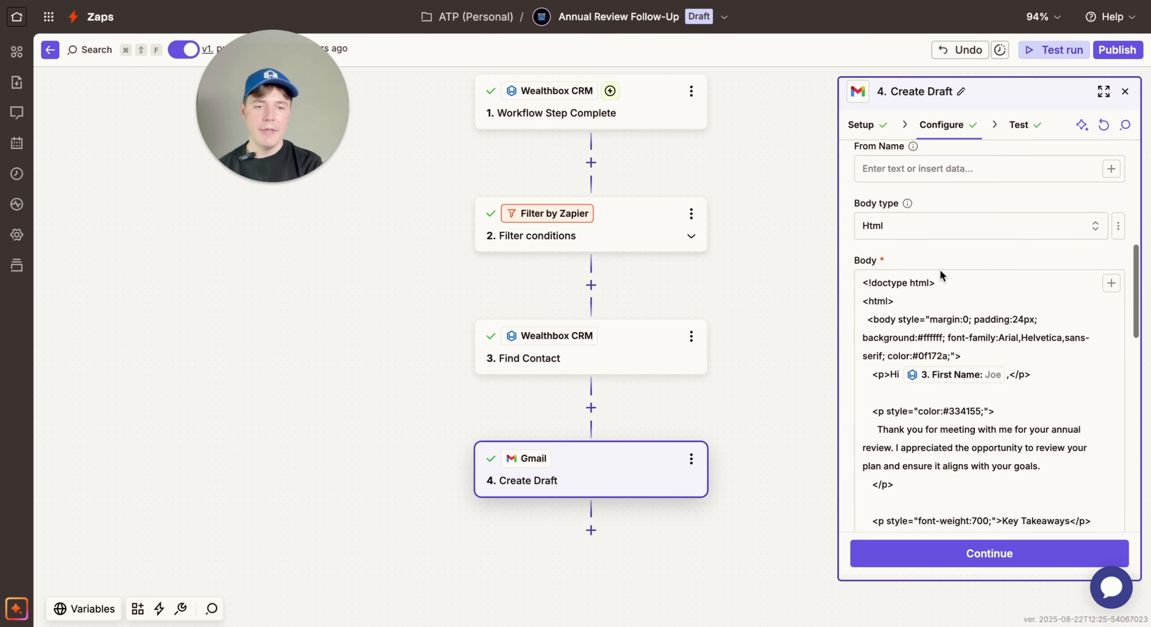
{"action": "scroll", "coordinate": [944, 295], "scroll_direction": "down", "scroll_amount": 3}
{"action": "scroll", "coordinate": [946, 304], "scroll_direction": "down", "scroll_amount": 15}
{"action": "scroll", "coordinate": [948, 302], "scroll_direction": "up", "scroll_amount": 18}
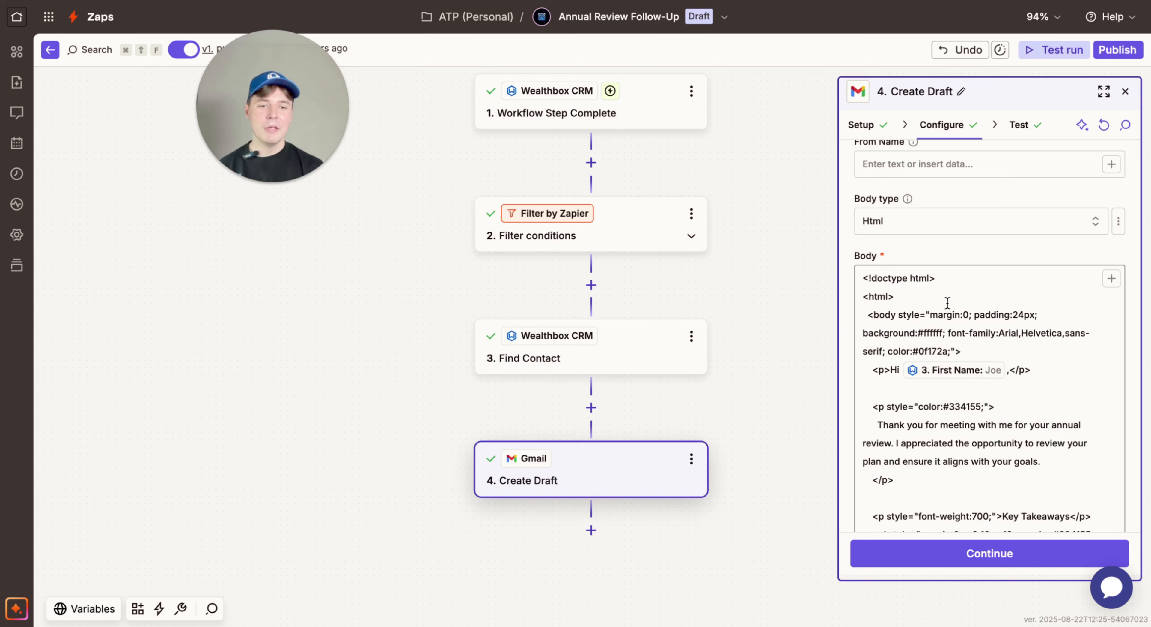
{"action": "scroll", "coordinate": [947, 303], "scroll_direction": "down", "scroll_amount": 2}
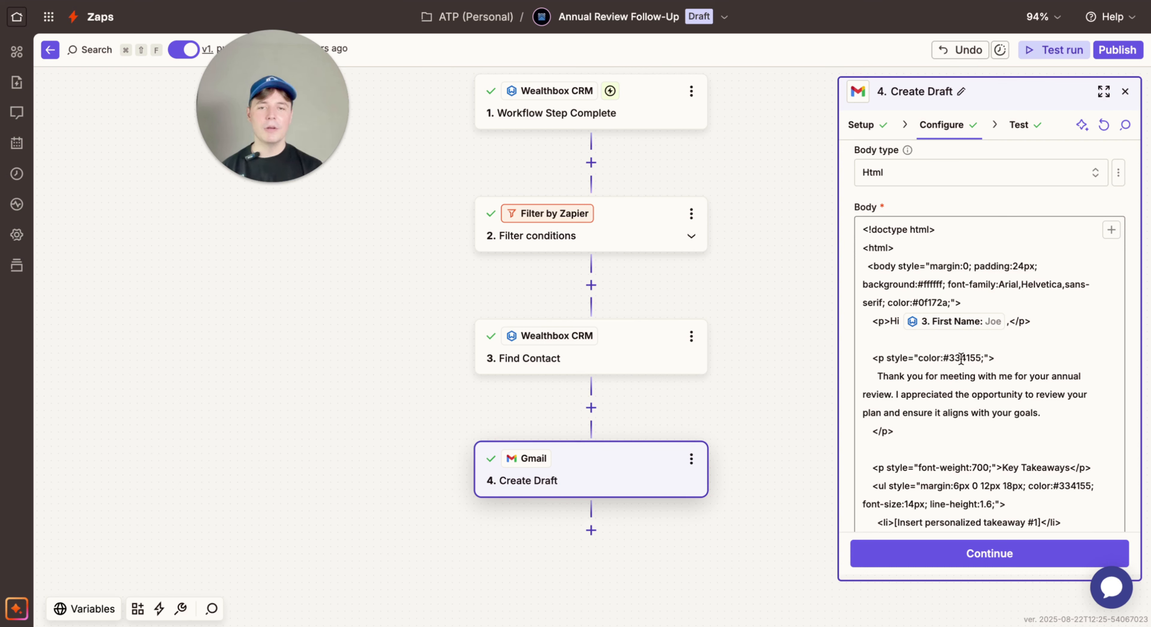
- Continue past the Create Draft configuration and publish the Zap as a new version named v2
{"action": "left_click", "coordinate": [988, 559]}
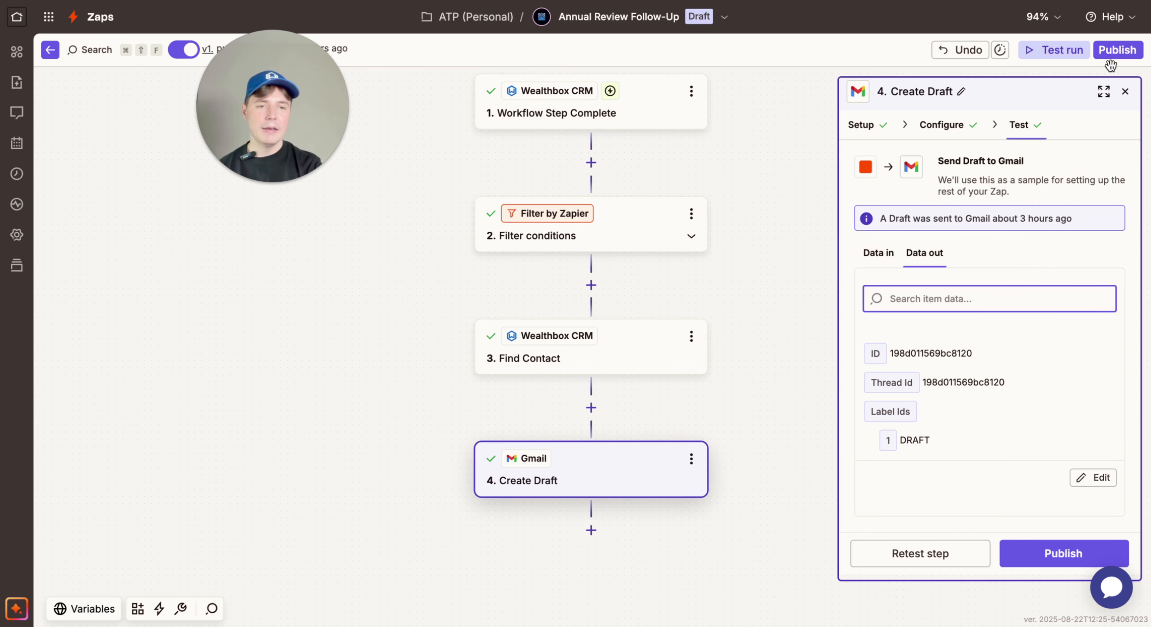
{"action": "left_click", "coordinate": [1118, 50]}
{"action": "left_click", "coordinate": [598, 318]}
{"action": "type", "text": "v2"}
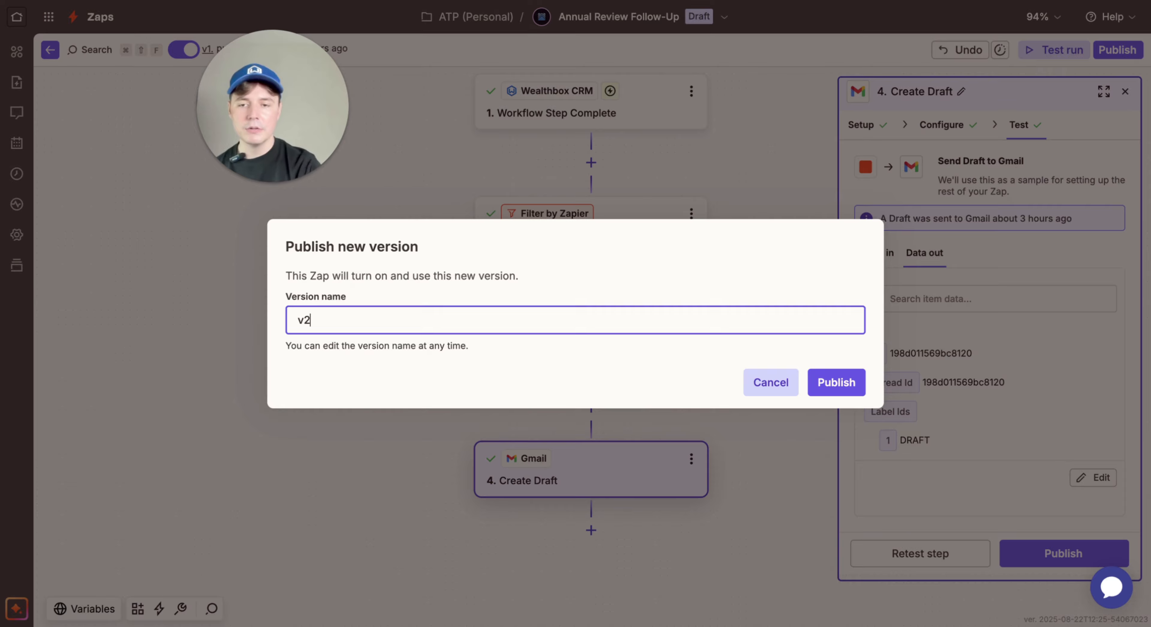
{"action": "key", "text": "Return"}
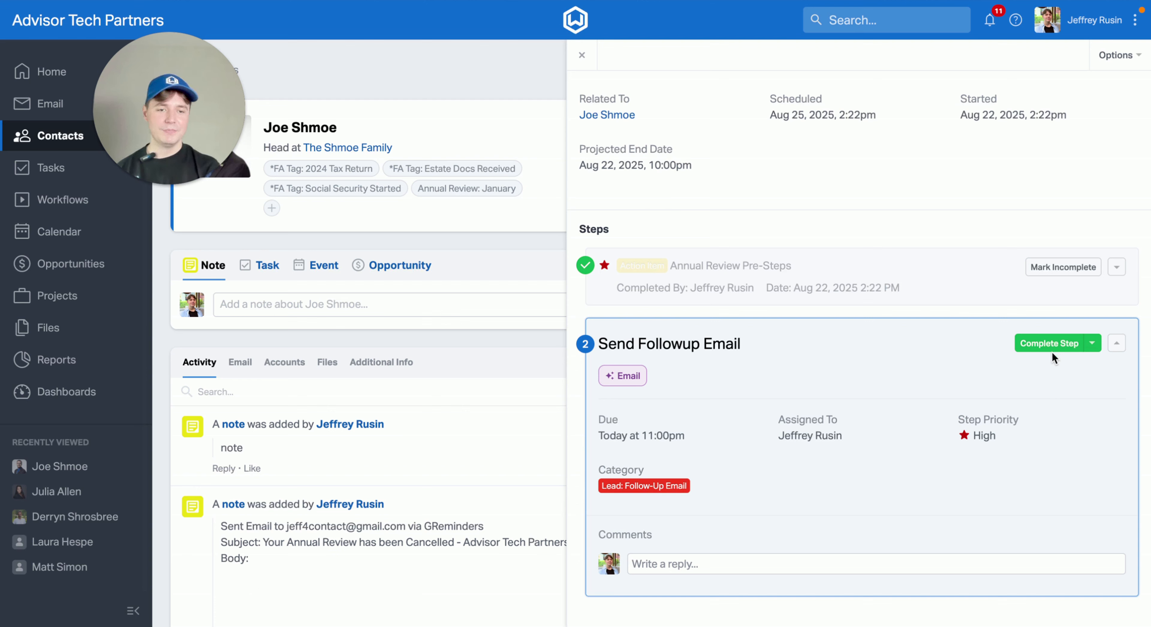
- Switch to Wealthbox and complete the Send Followup Email step in the Annual Review Workflow
{"action": "left_click", "coordinate": [1039, 345]}
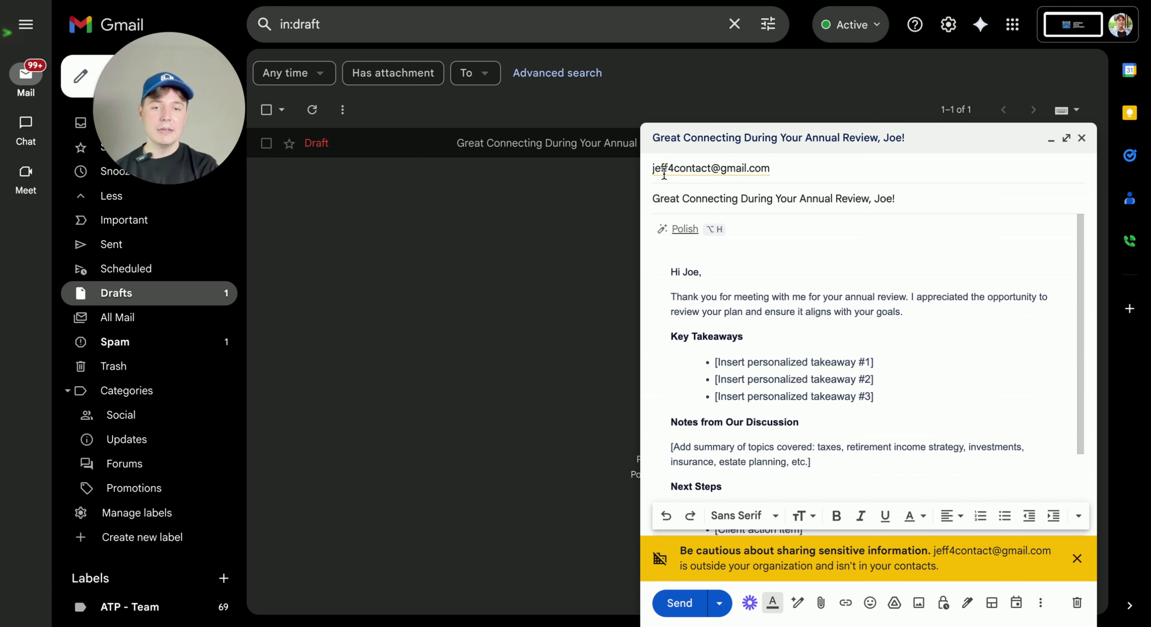
- Switch to Gmail and review the generated follow-up draft's recipient, subject, greeting and body sections
{"action": "mouse_move", "coordinate": [697, 168]}
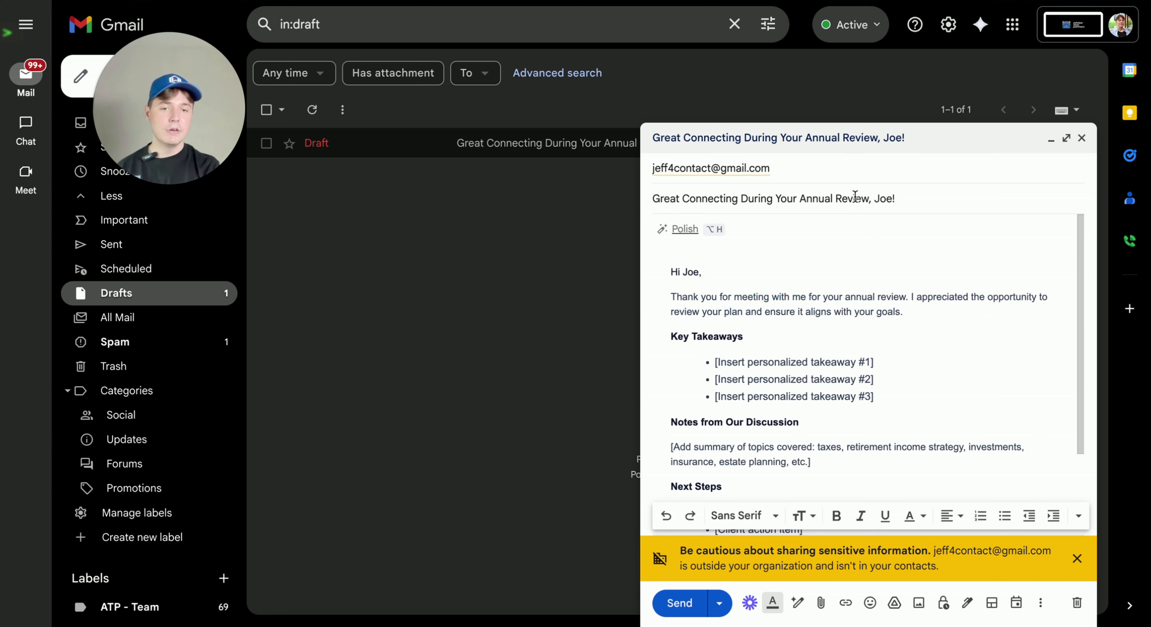
{"action": "left_click", "coordinate": [687, 258]}
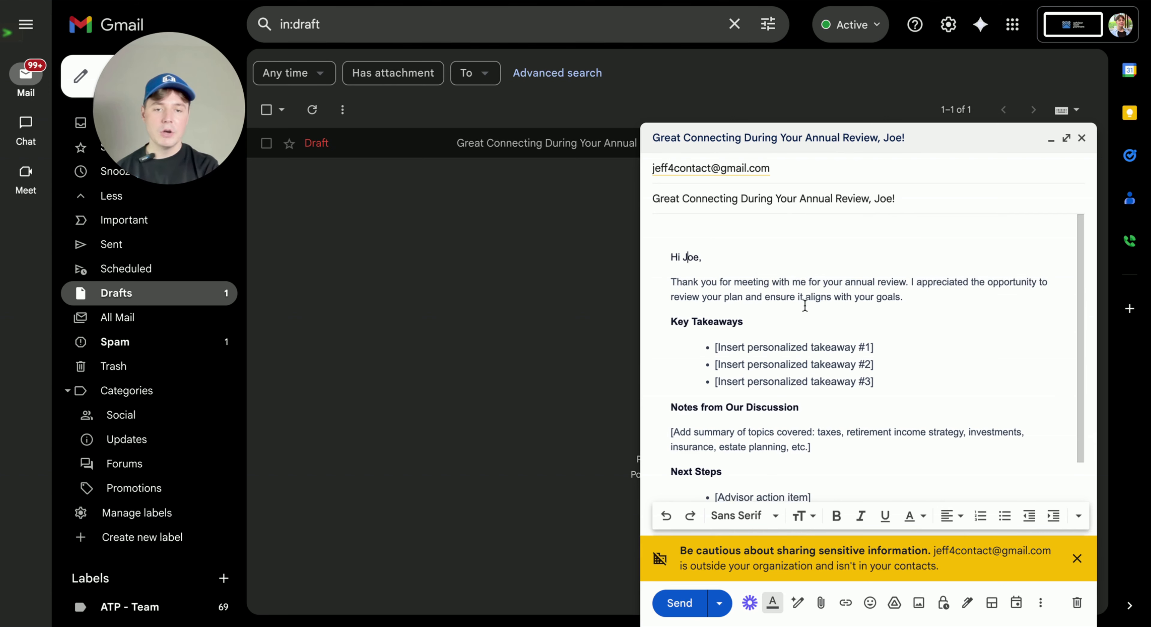
{"action": "scroll", "coordinate": [808, 306], "scroll_direction": "down", "scroll_amount": 2}
{"action": "left_click", "coordinate": [882, 328]}
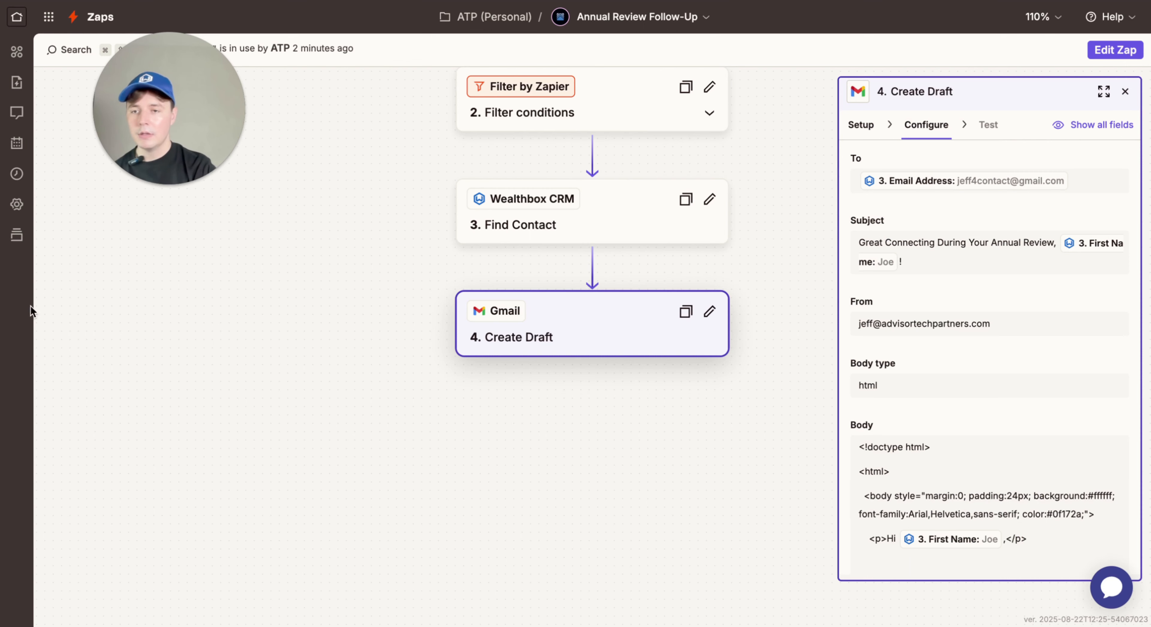
- Switch back to Zapier, refresh the Annual Review Follow-Up Zap's run history and open the successful run
{"action": "left_click", "coordinate": [17, 174]}
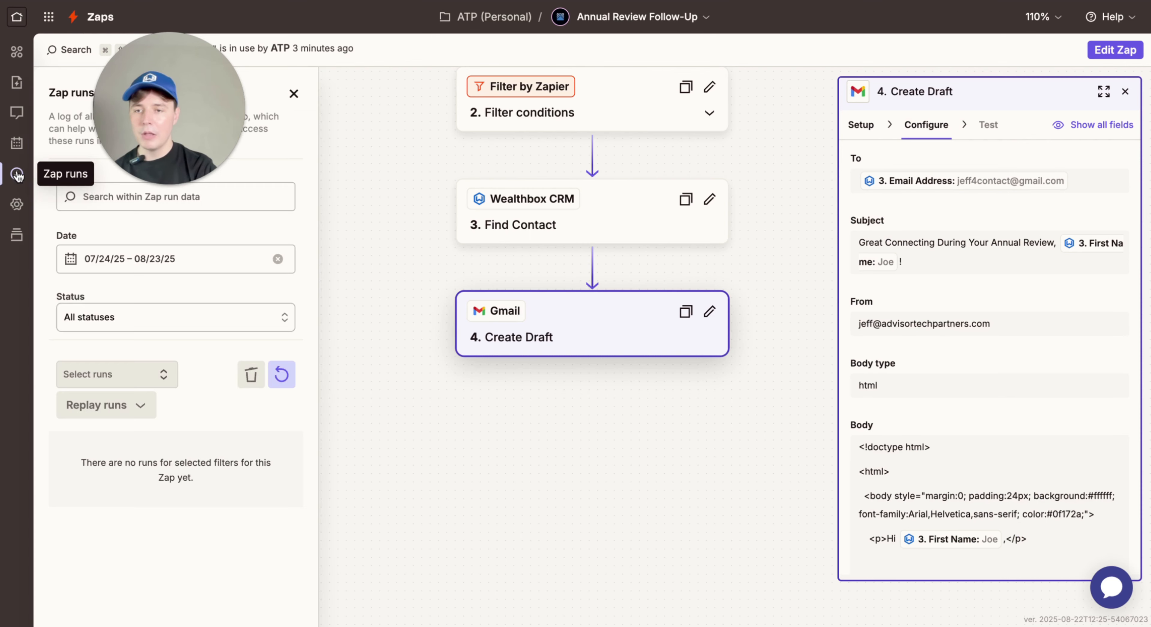
{"action": "left_click", "coordinate": [281, 373]}
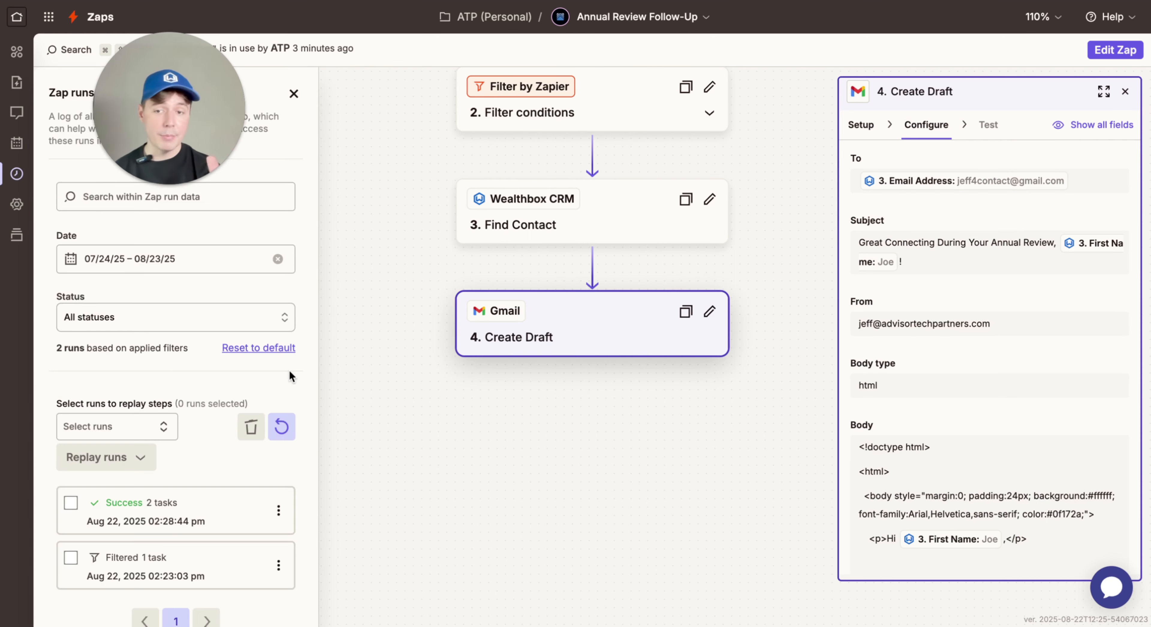
{"action": "left_click", "coordinate": [217, 514]}
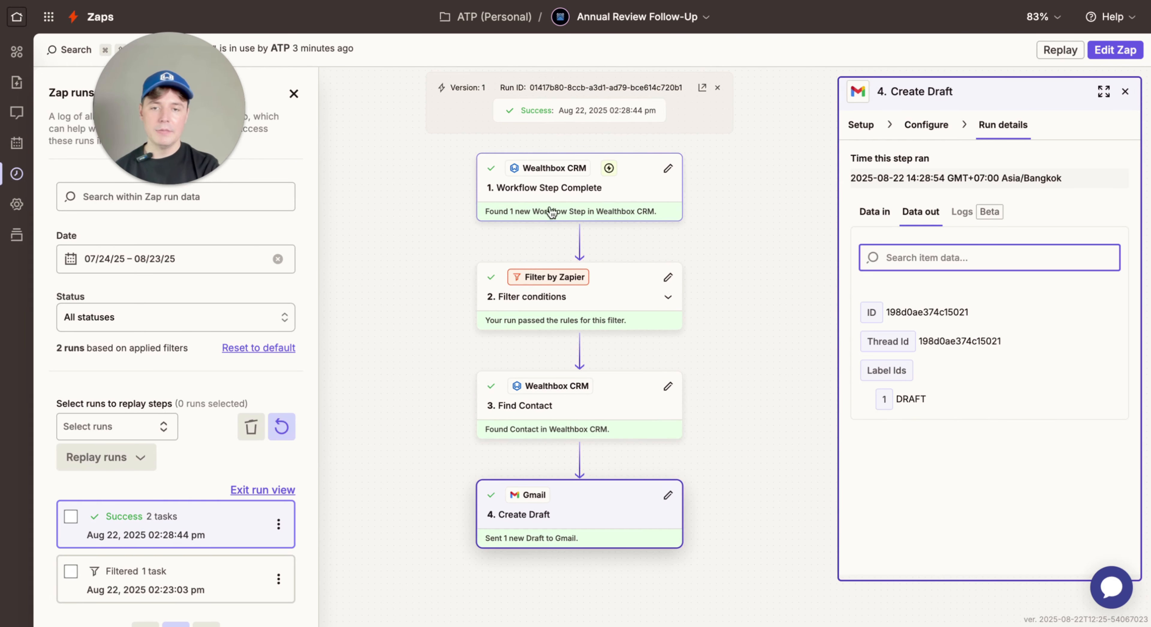
- Inspect the successful run's filter rule, Find Contact step and Gmail Create Draft step
{"action": "left_click", "coordinate": [597, 316]}
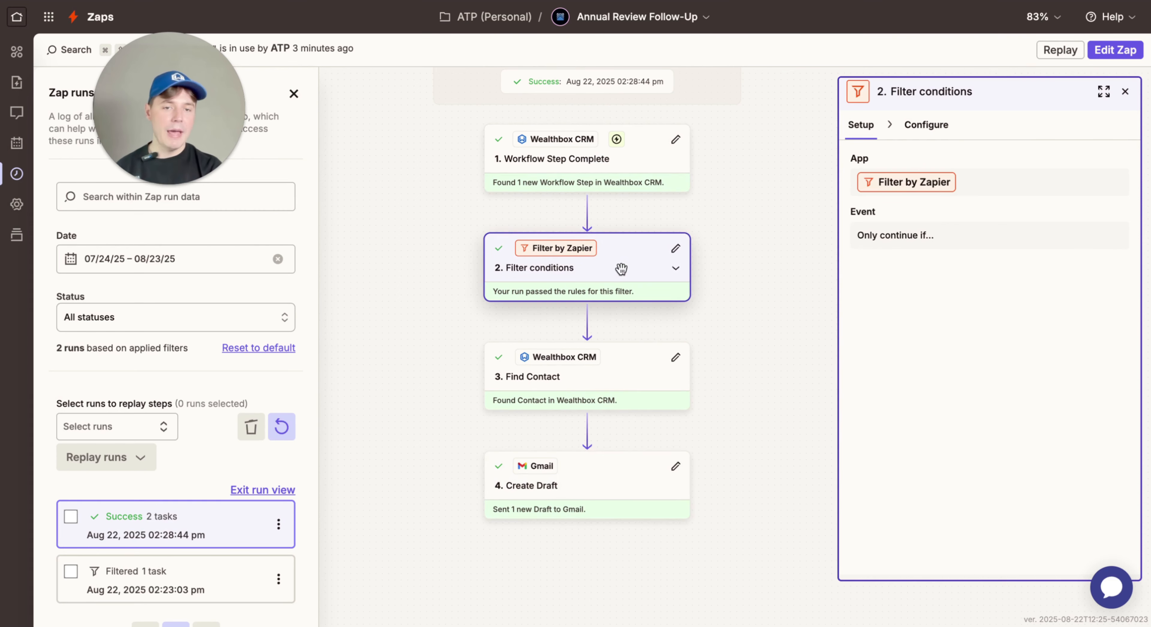
{"action": "left_click", "coordinate": [928, 130]}
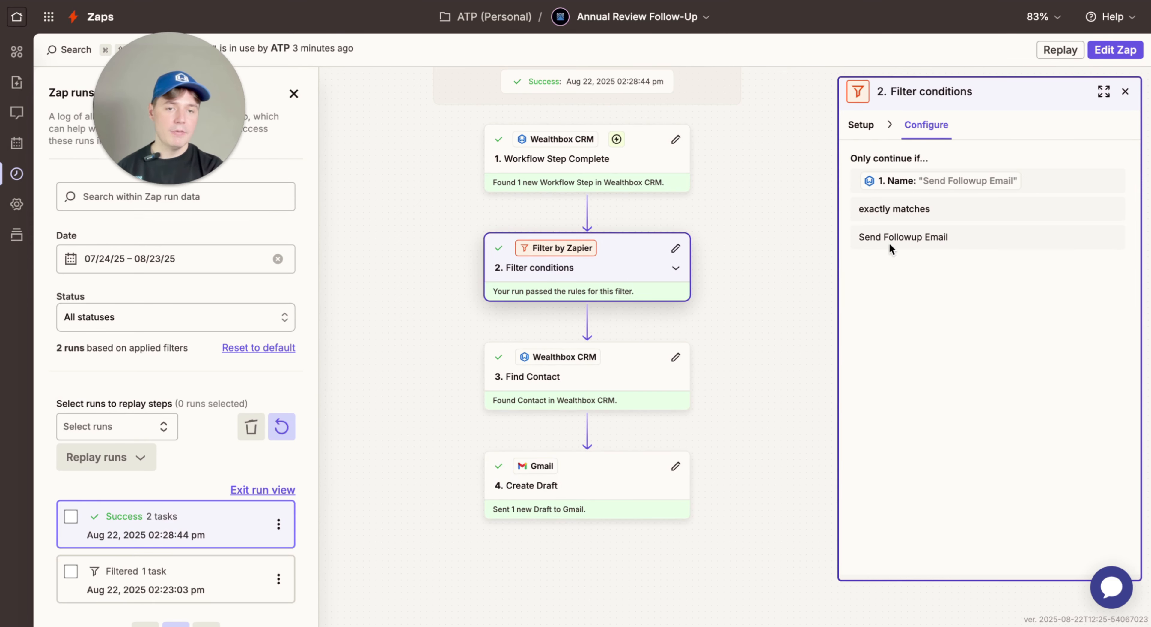
{"action": "left_click_drag", "start_coordinate": [861, 238], "coordinate": [965, 236]}
{"action": "left_click", "coordinate": [917, 284]}
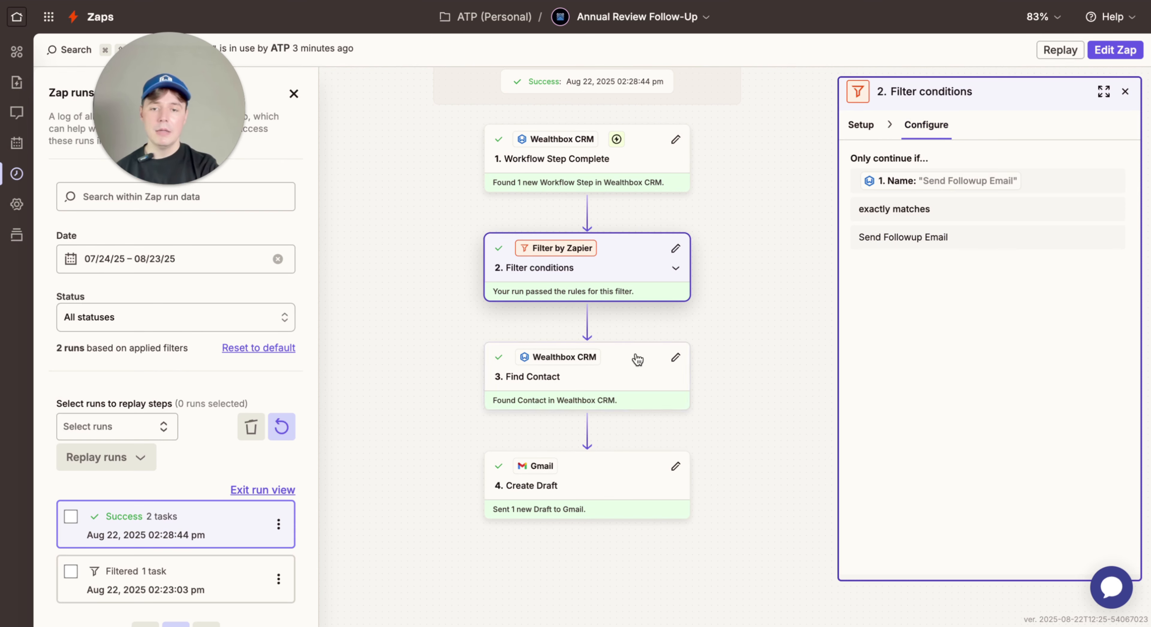
{"action": "left_click", "coordinate": [621, 376]}
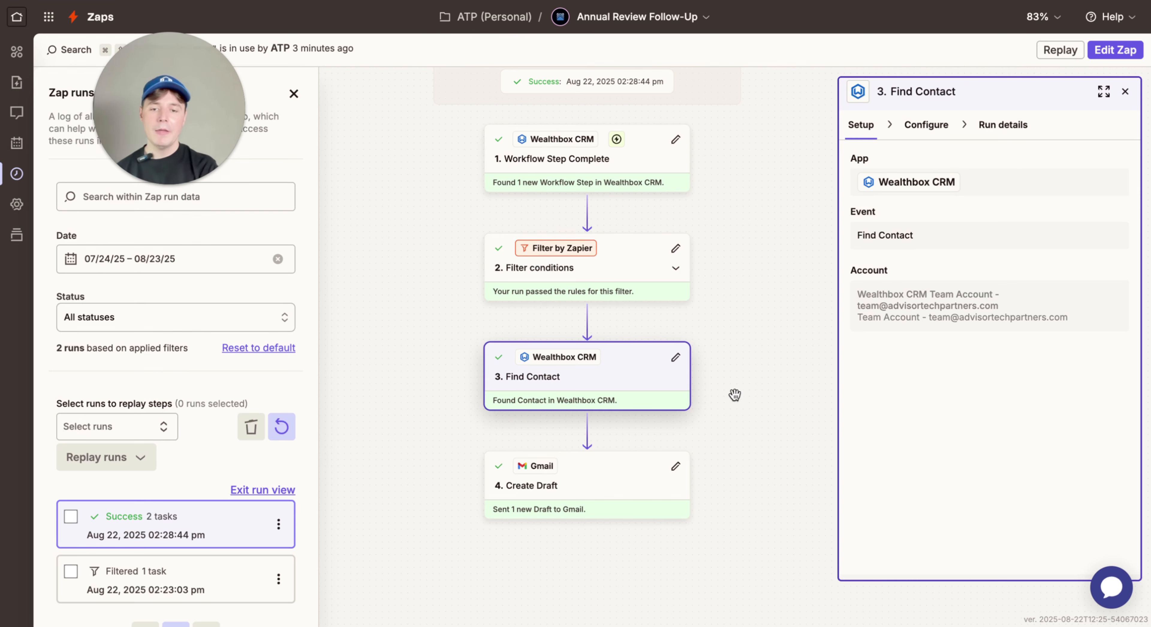
{"action": "left_click", "coordinate": [594, 478]}
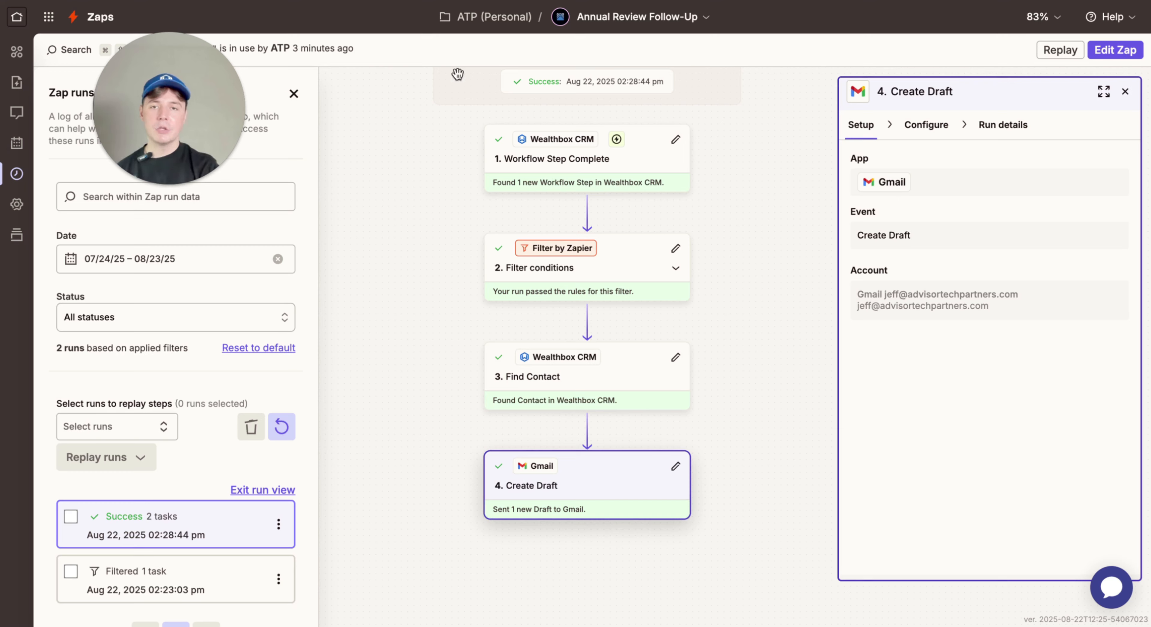